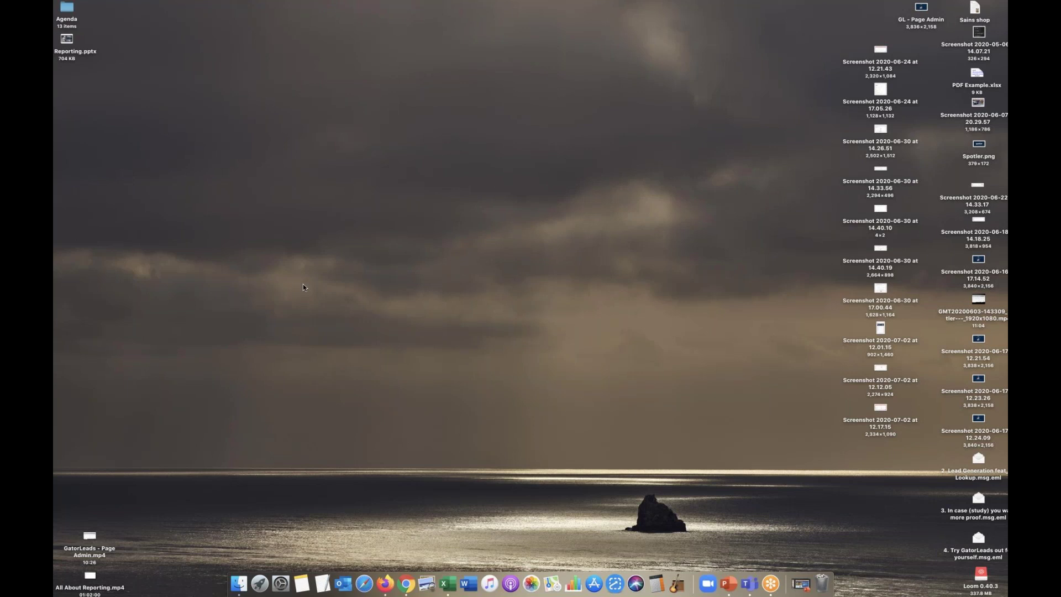
Bring the Chrome window showing the CommuniGator dashboard to the front
left_click(406, 574)
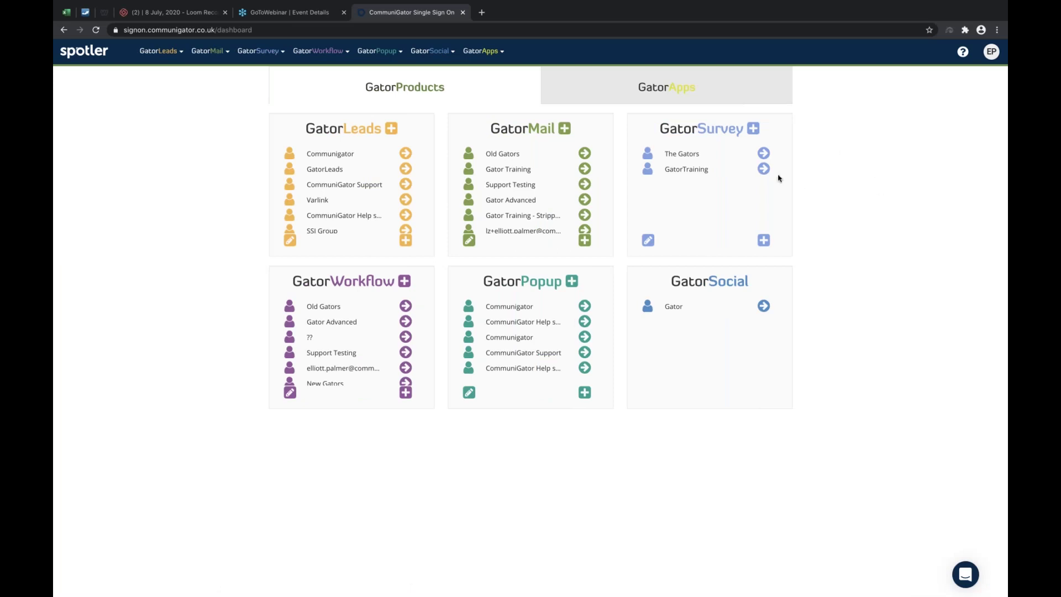
Open GatorMail for the Gator Advanced account and start a new campaign from the Campaigns page
left_click(584, 200)
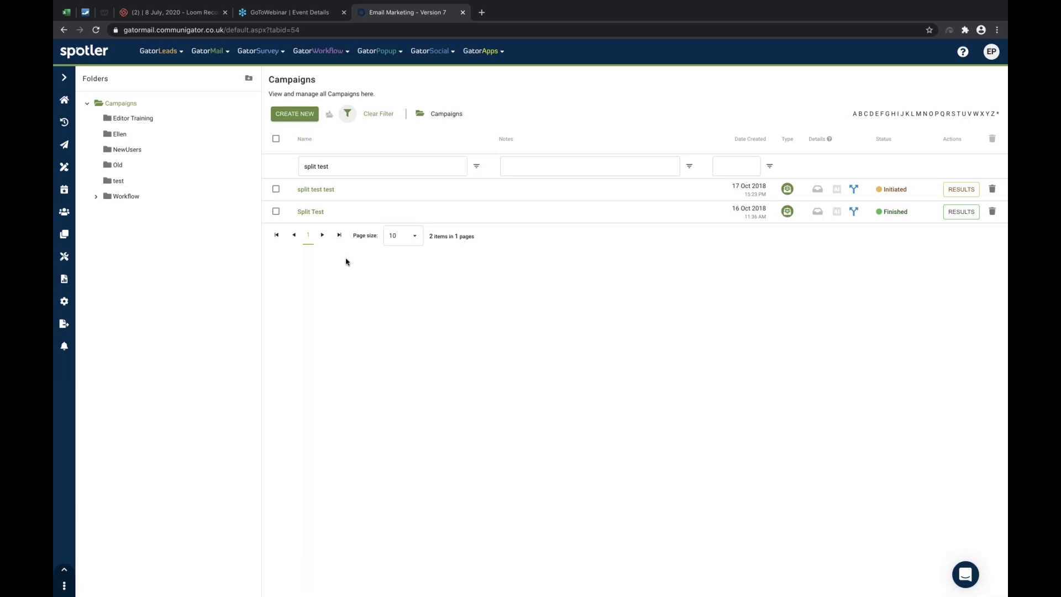
left_click(296, 115)
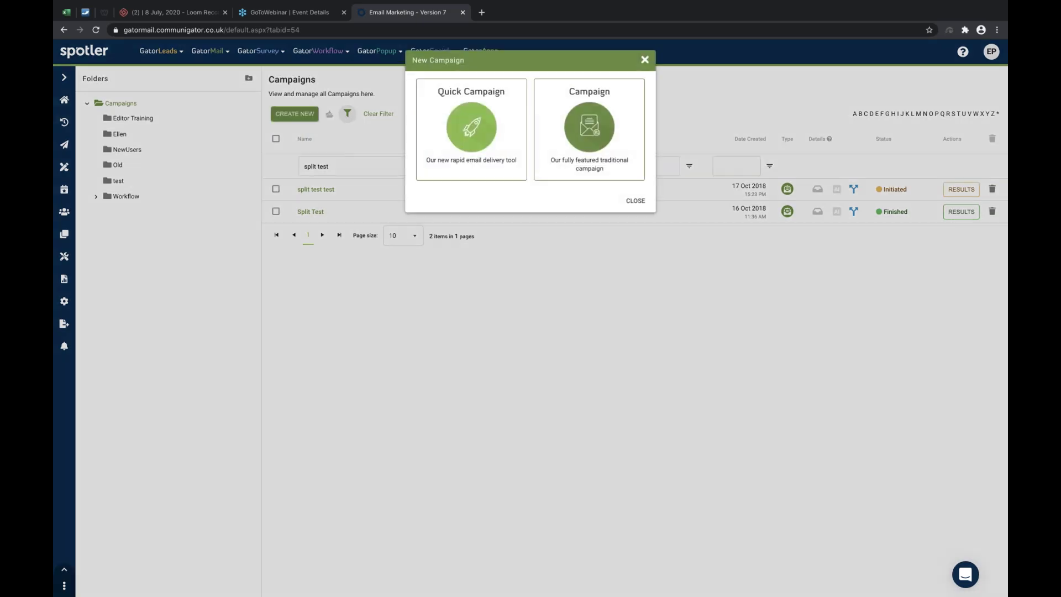
Create a full Campaign named 'Split testing' using the Other audience strategy
left_click(588, 131)
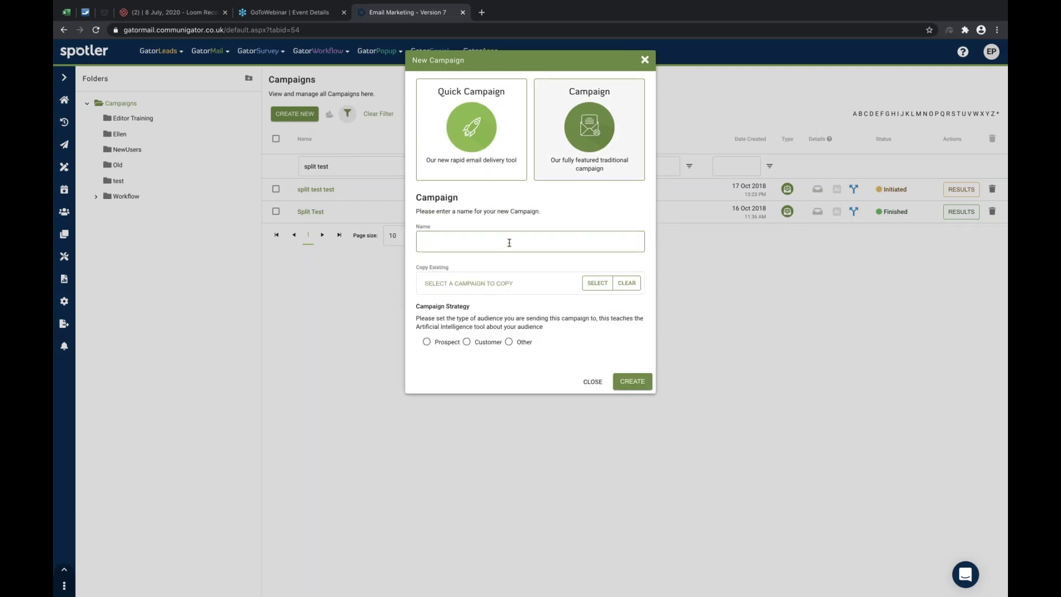
type("Cam")
key("BackSpace")
key("BackSpace")
key("BackSpace")
type("Splite")
key("BackSpace")
type("testing")
left_click(509, 342)
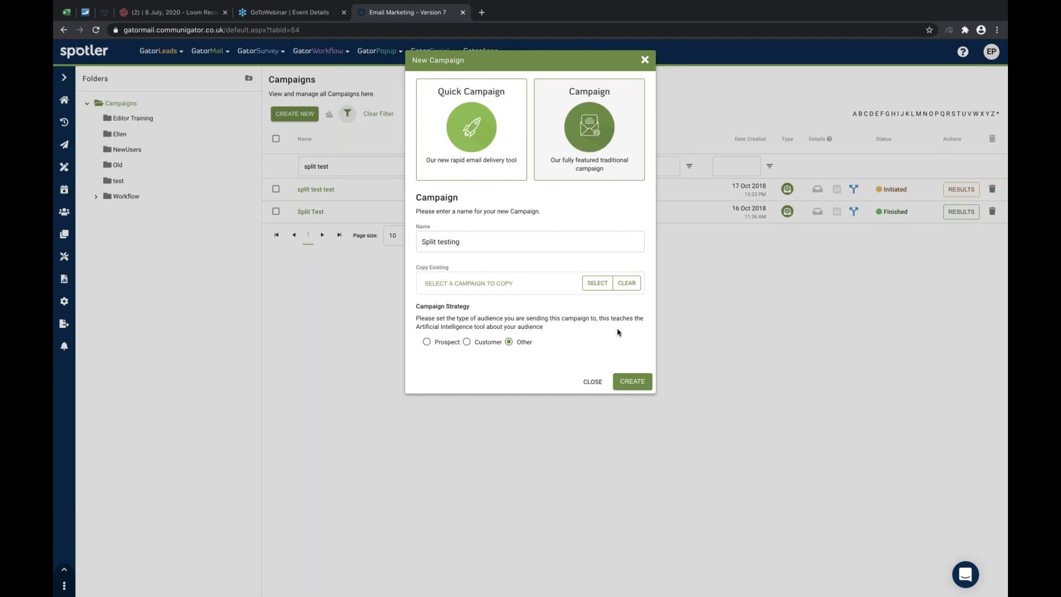
left_click(632, 380)
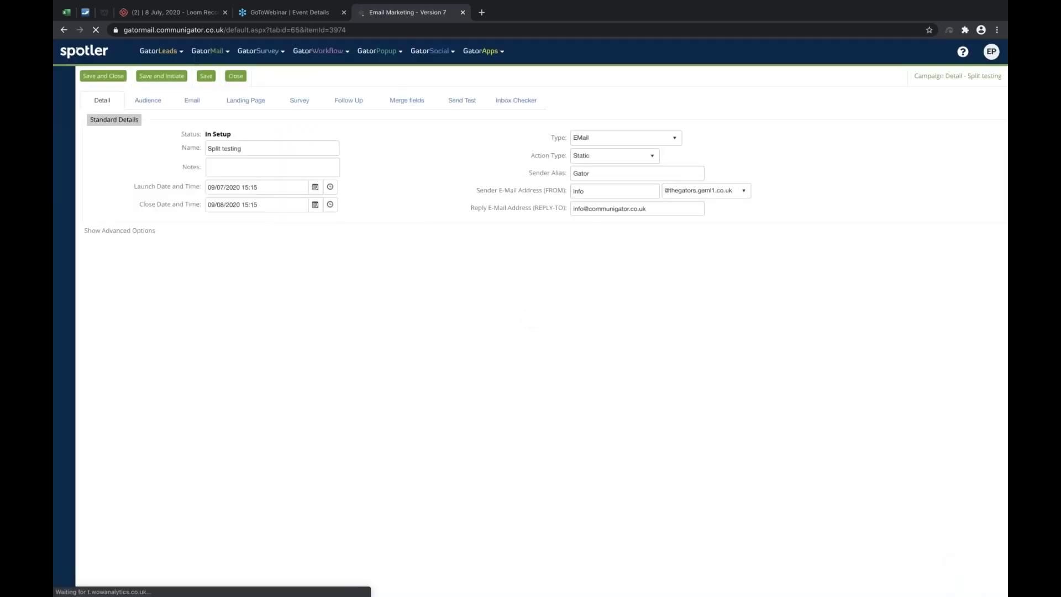
Show the Split testing campaign's Email section
left_click(193, 100)
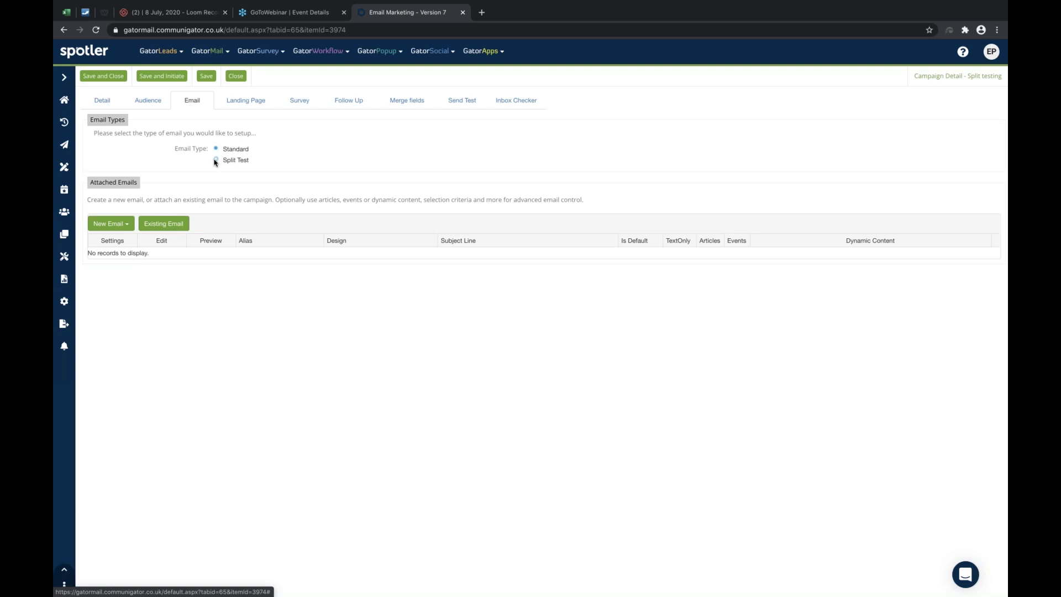
Set the email type to Split Test and the send method to Manual
left_click(215, 161)
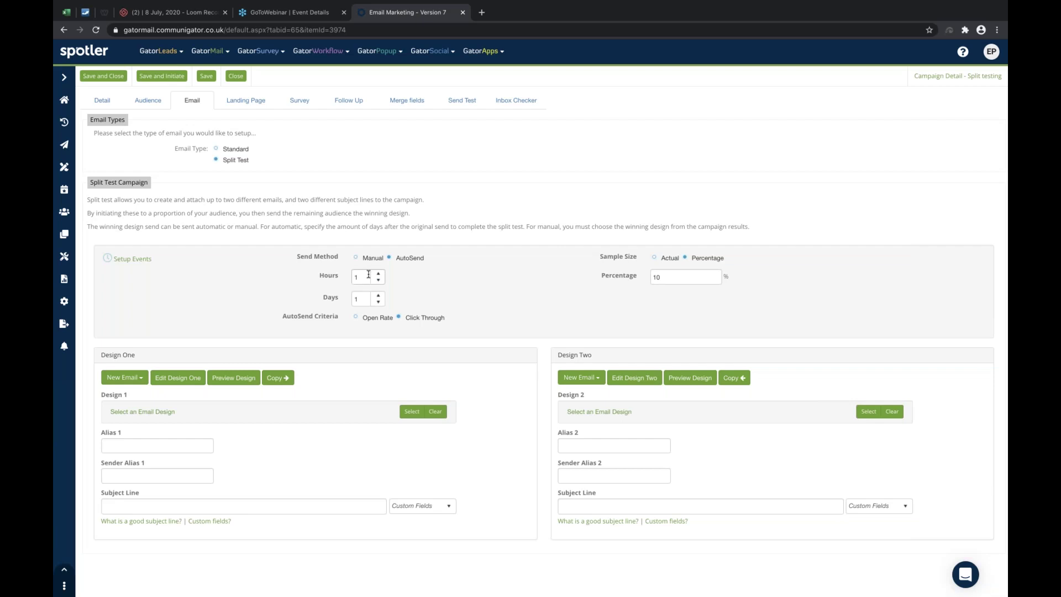
left_click(356, 258)
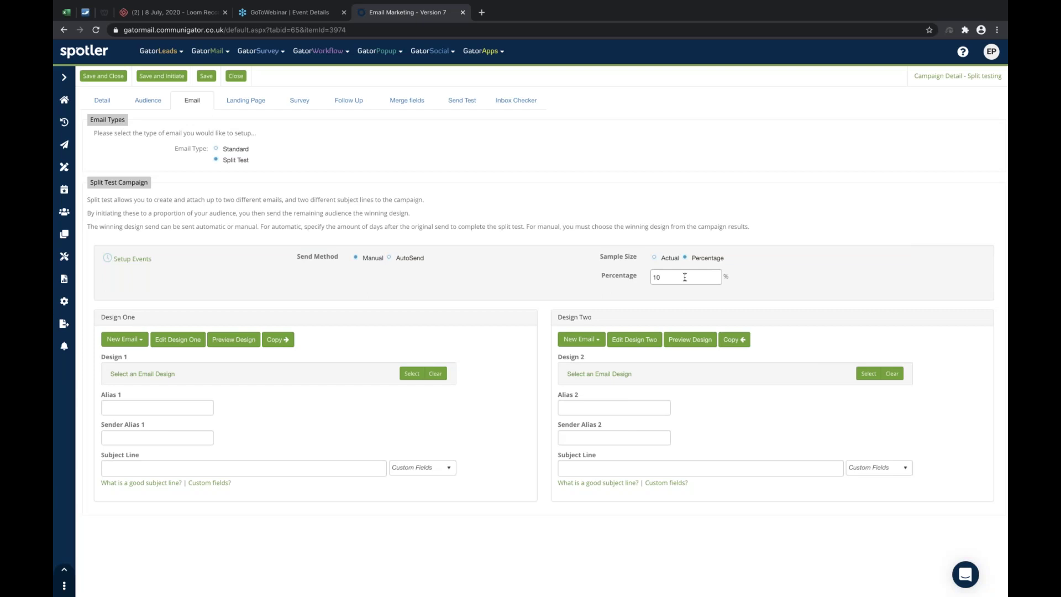
double_click(685, 277)
left_click(509, 292)
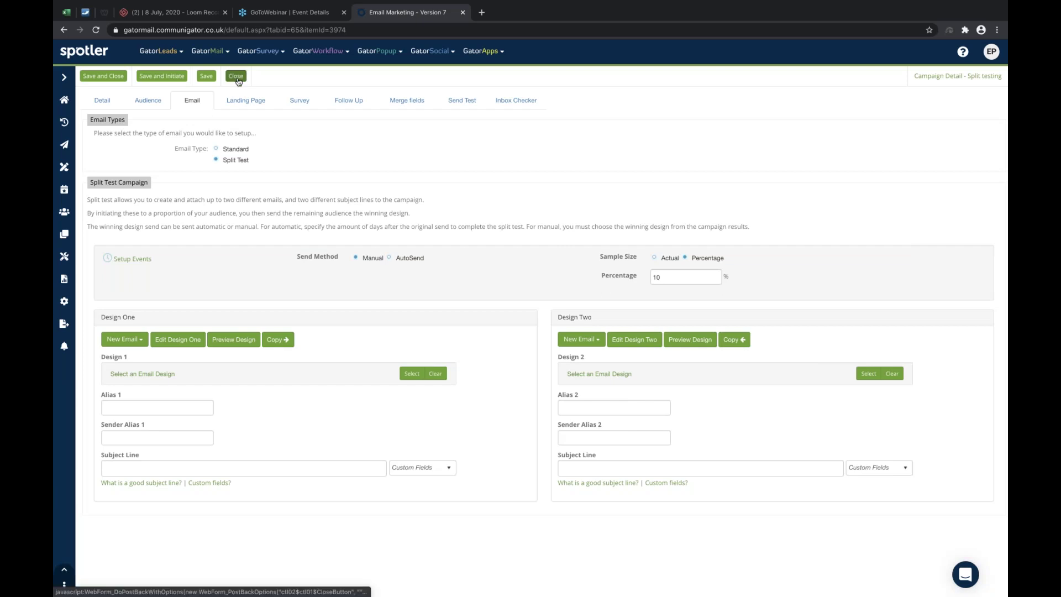
Close the split test email setup
left_click(237, 80)
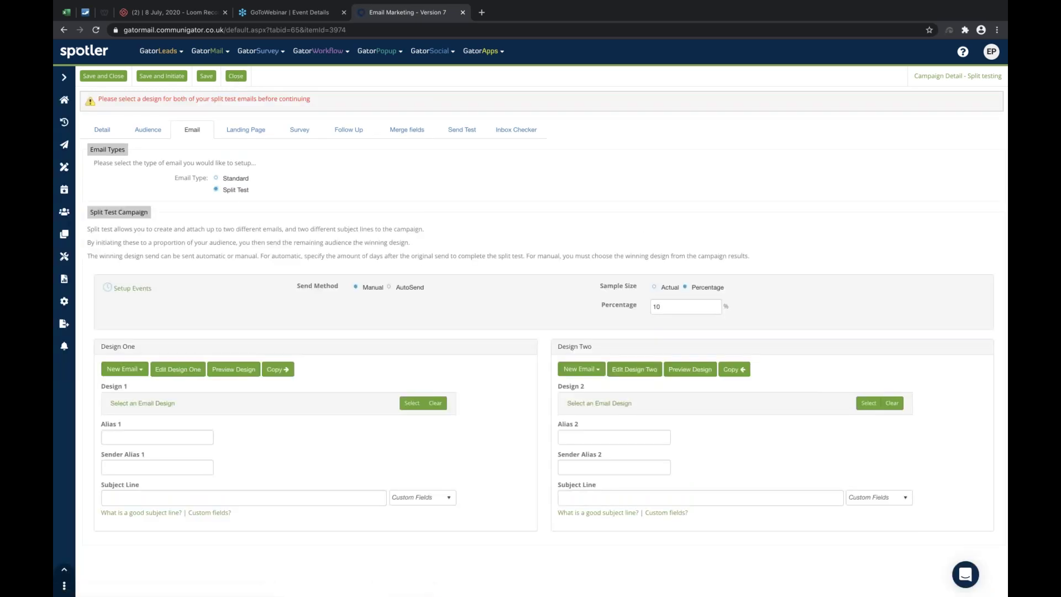
Switch the email type back to Standard, then save and close the campaign
left_click(215, 178)
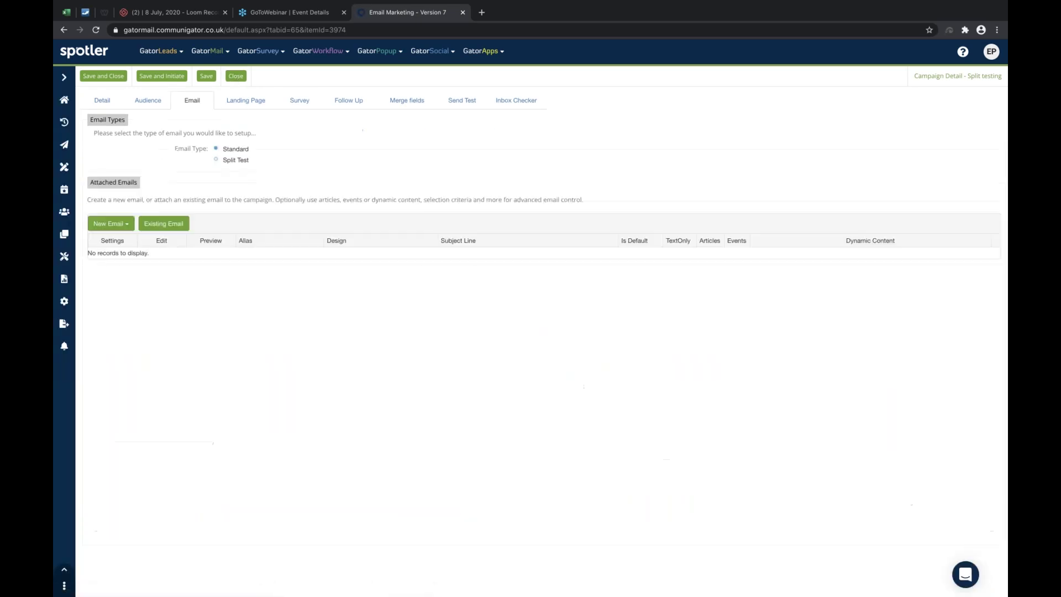
left_click(115, 78)
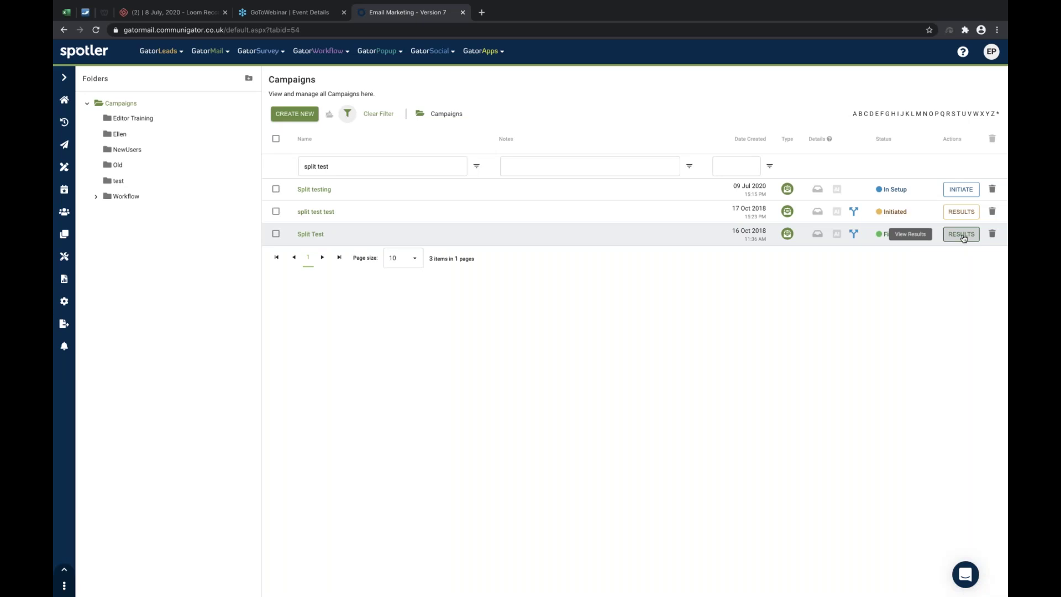
Open the older Split Test campaign's results on the Split Test tab
left_click(961, 234)
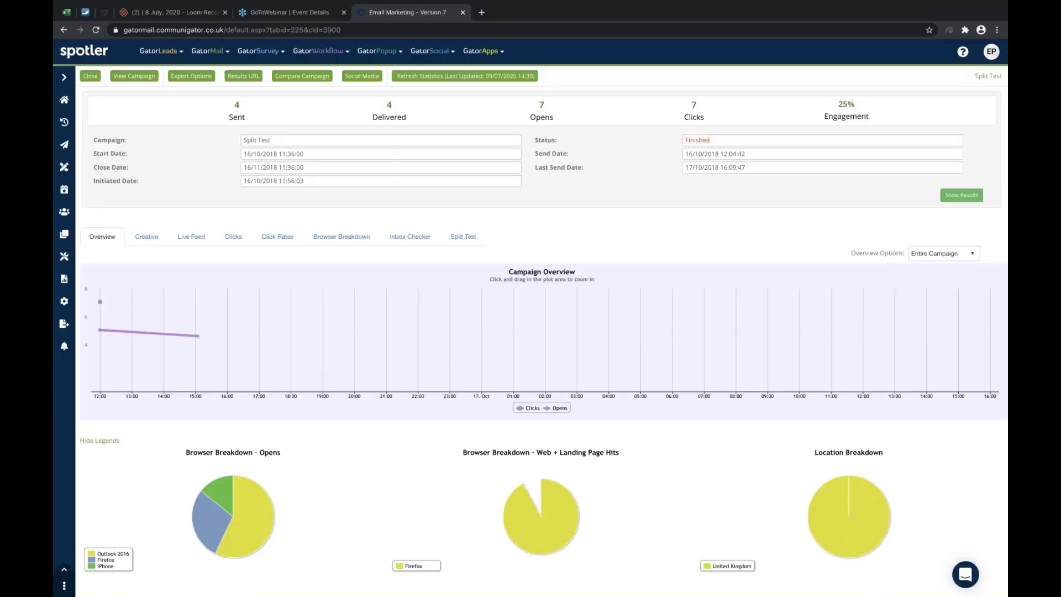
left_click(467, 238)
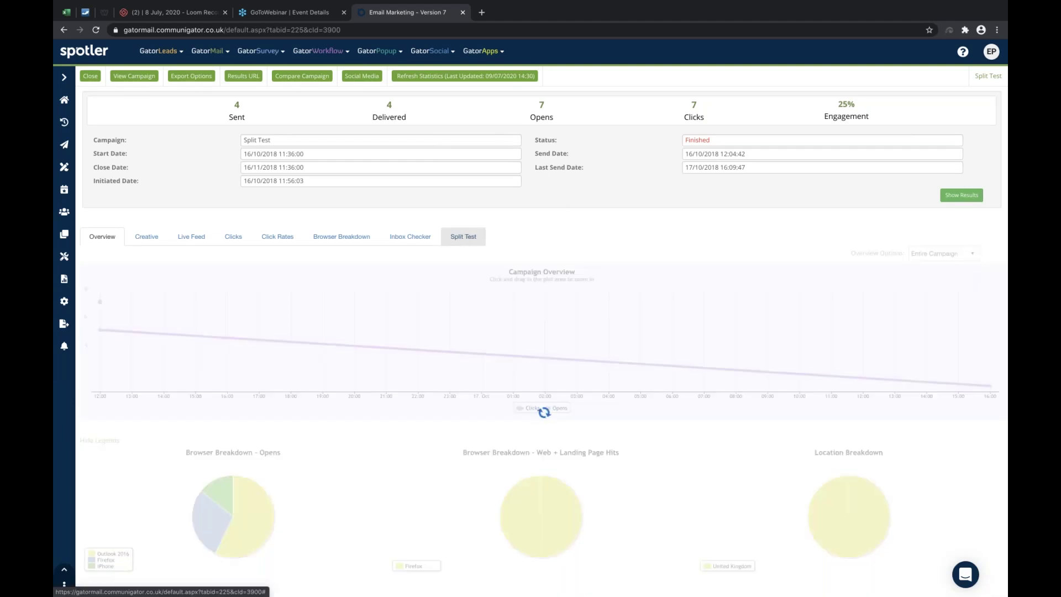
scroll(659, 396, "down", 3)
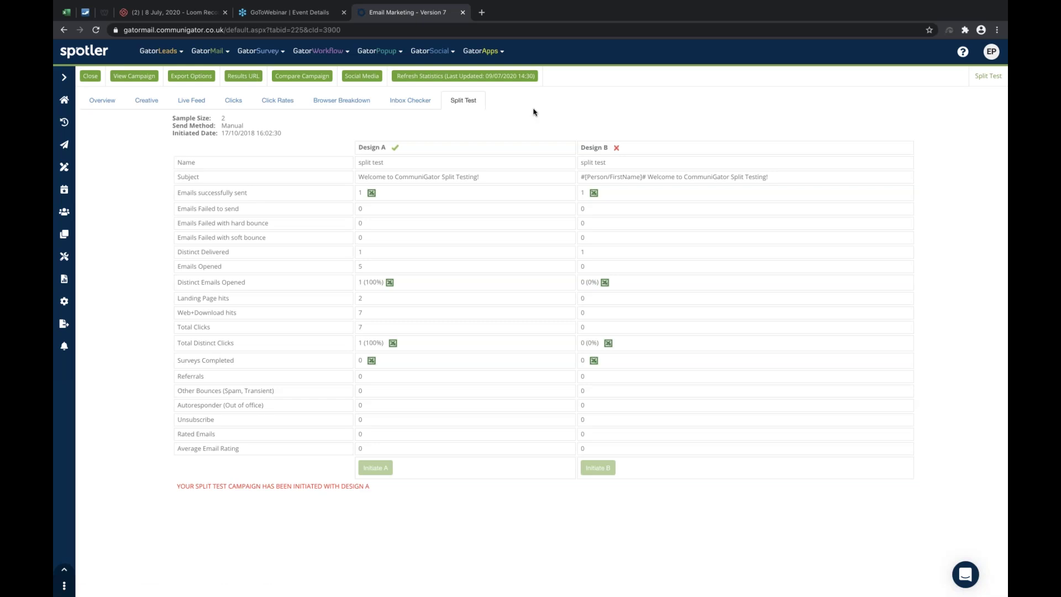
Scroll through the Design A versus Design B opens and clicks comparison
scroll(532, 109, "up", 3)
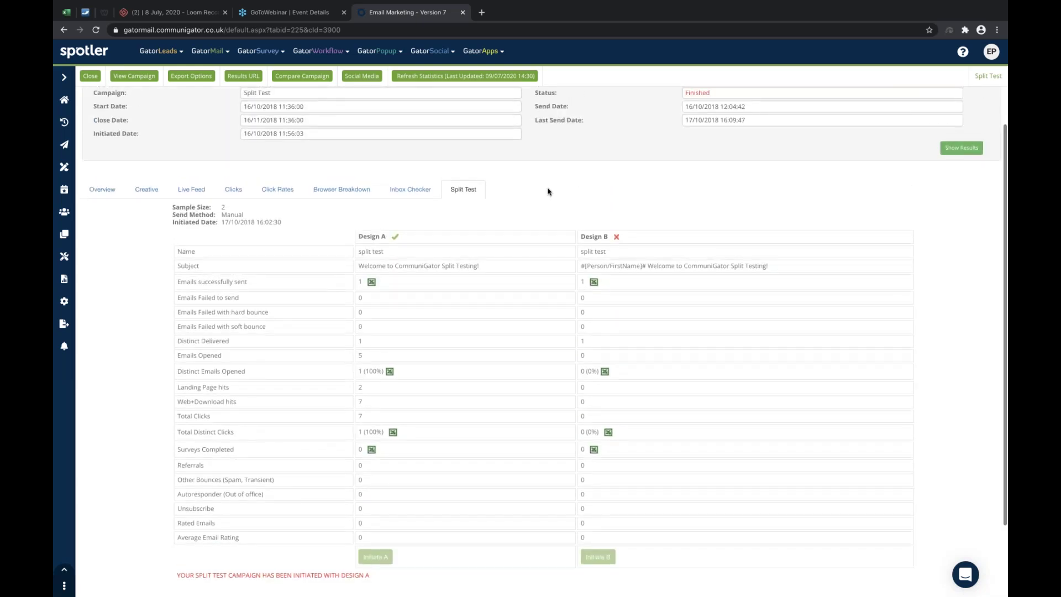
scroll(548, 191, "down", 2)
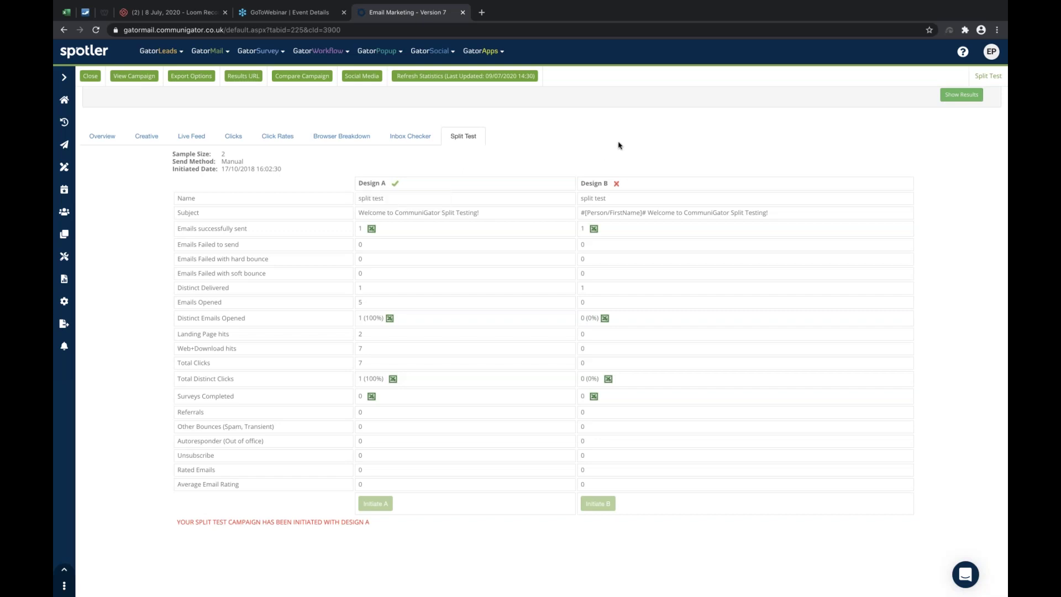
scroll(618, 145, "down", 2)
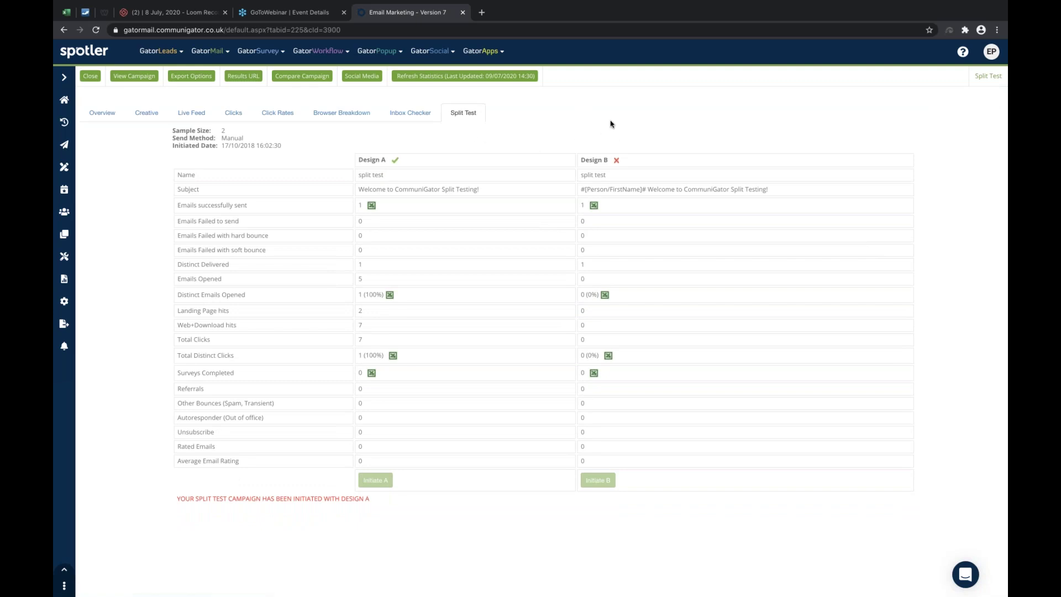
scroll(613, 125, "down", 1)
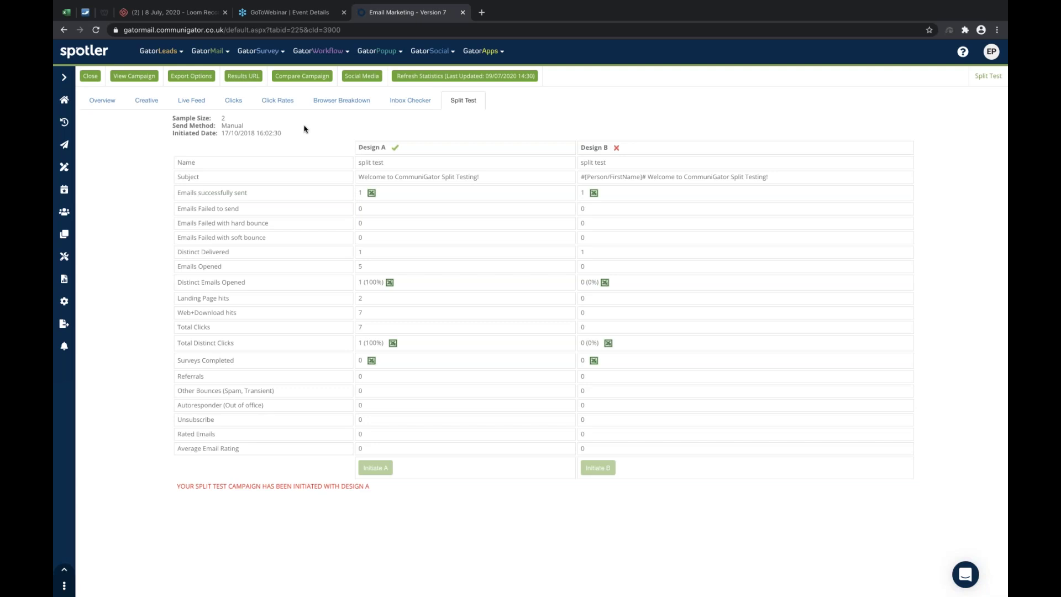
scroll(305, 130, "up", 1)
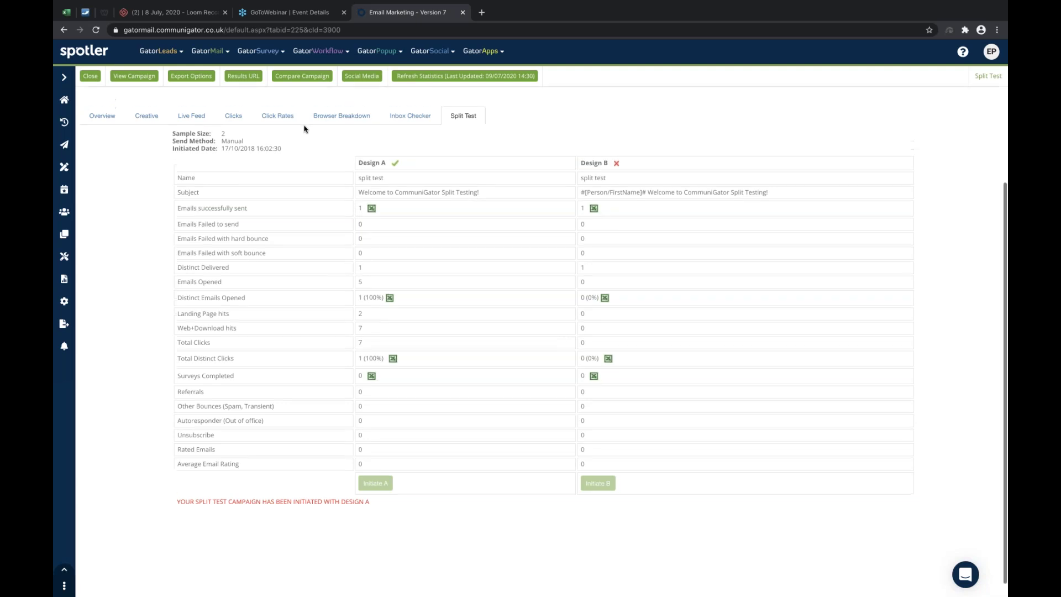
Check the Creative heat map and Overview statistics, then close the old campaign's results
left_click(147, 118)
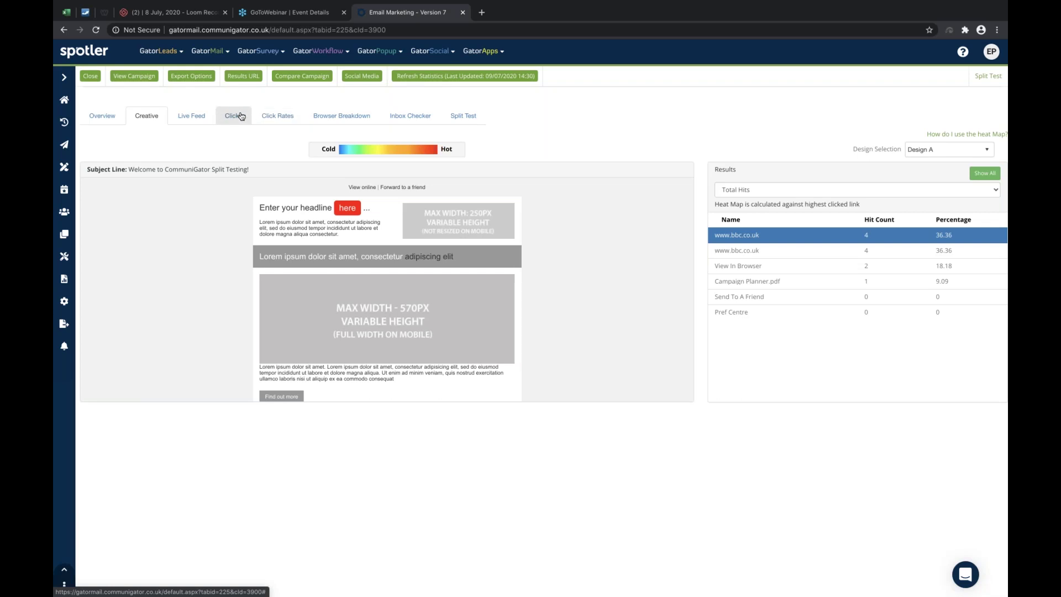
left_click(103, 118)
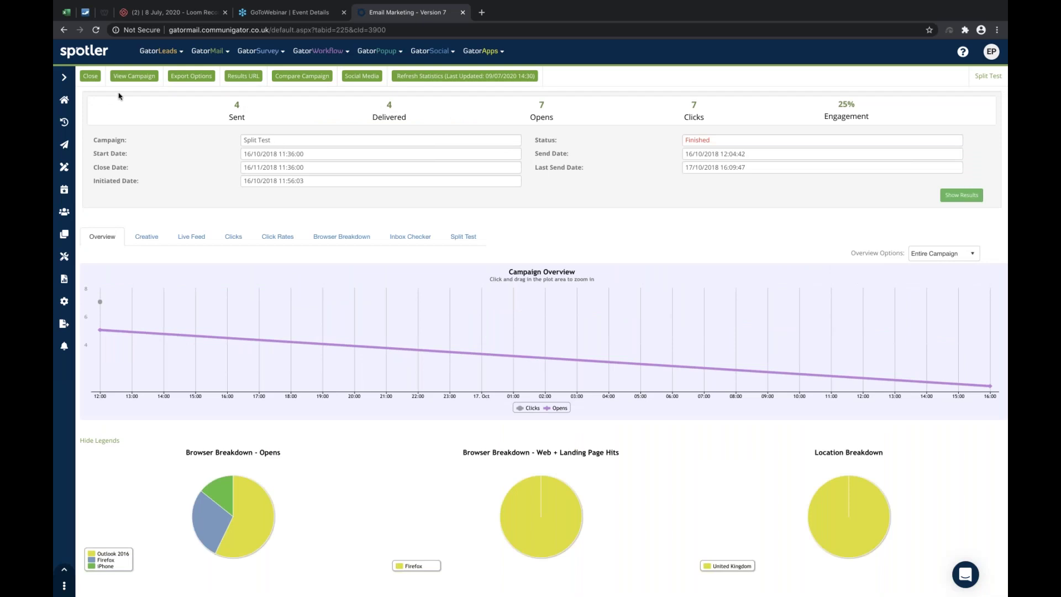
left_click(90, 76)
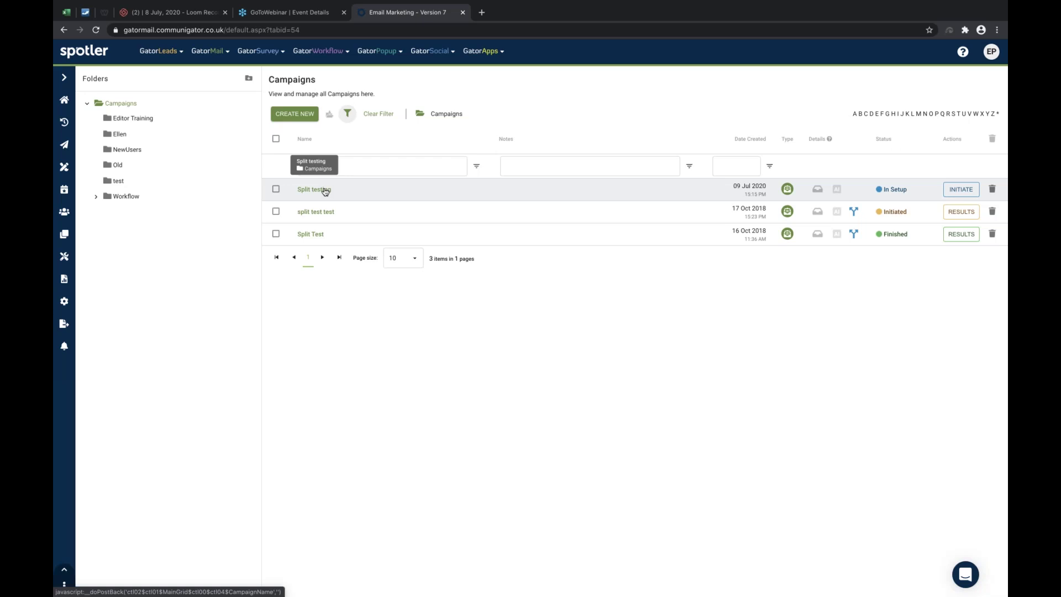
Go back to the Split testing campaign's Detail page, status In Setup, launching 09/07/2020 15:15
left_click(324, 190)
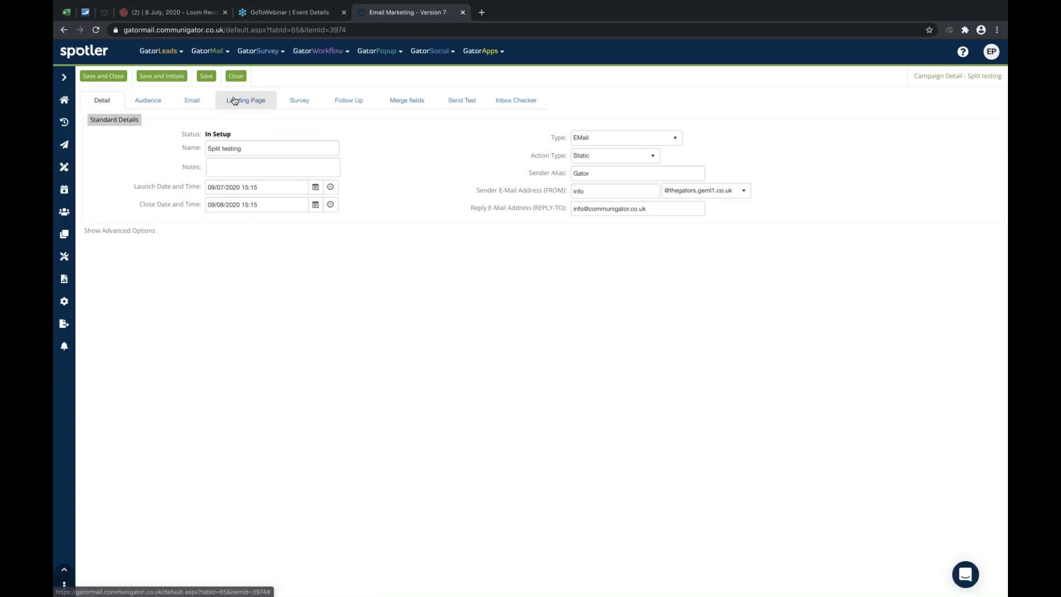
Set the Split testing email type to Split Test, then bring up Mission Control
left_click(197, 103)
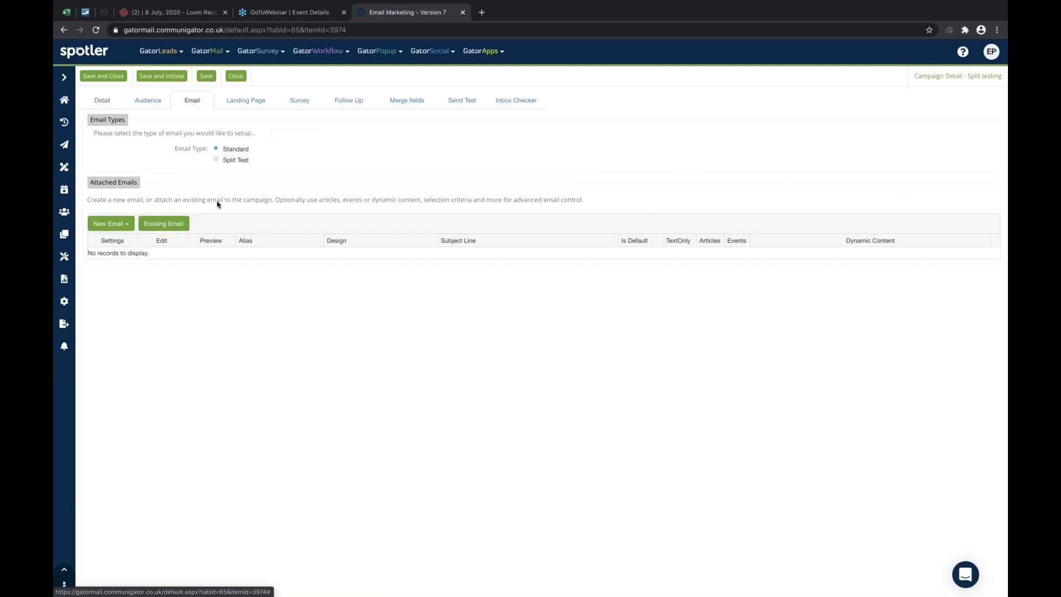
left_click(215, 160)
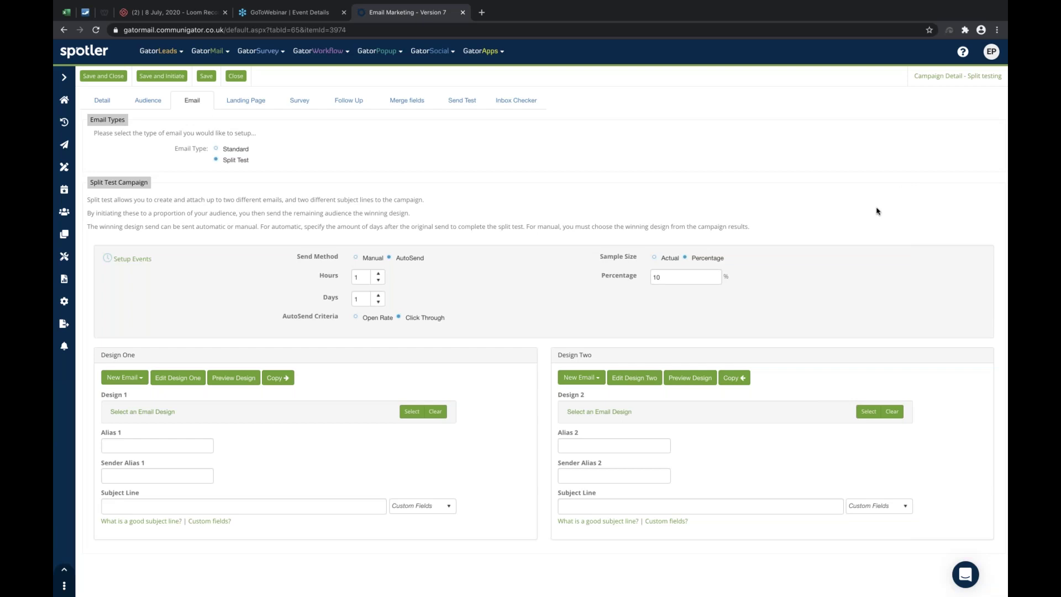
key("ctrl+Up")
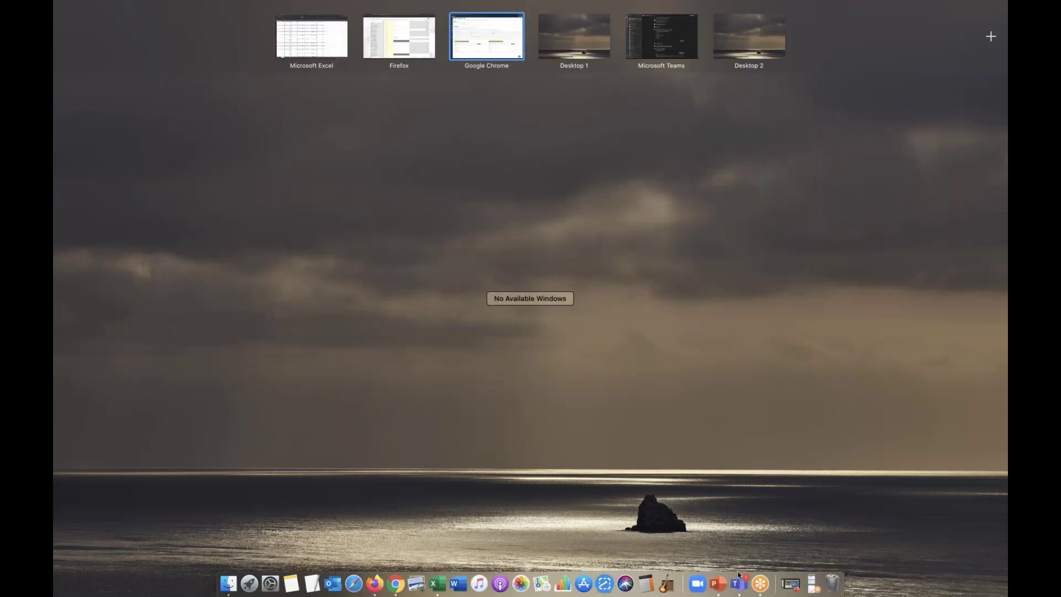
Return to the desktop space showing the Agenda folder and Reporting.pptx
left_click(758, 577)
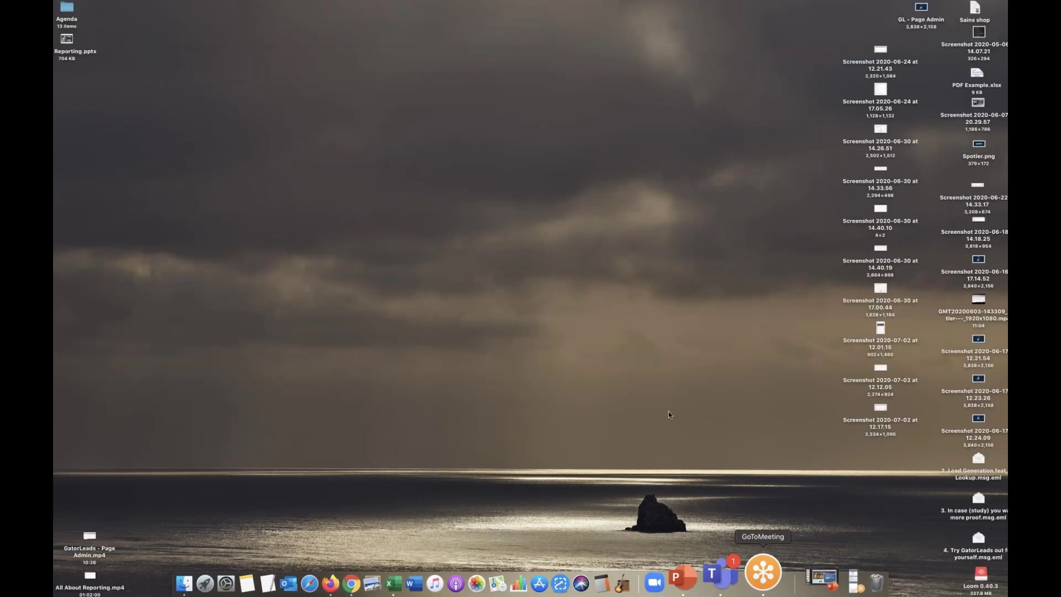